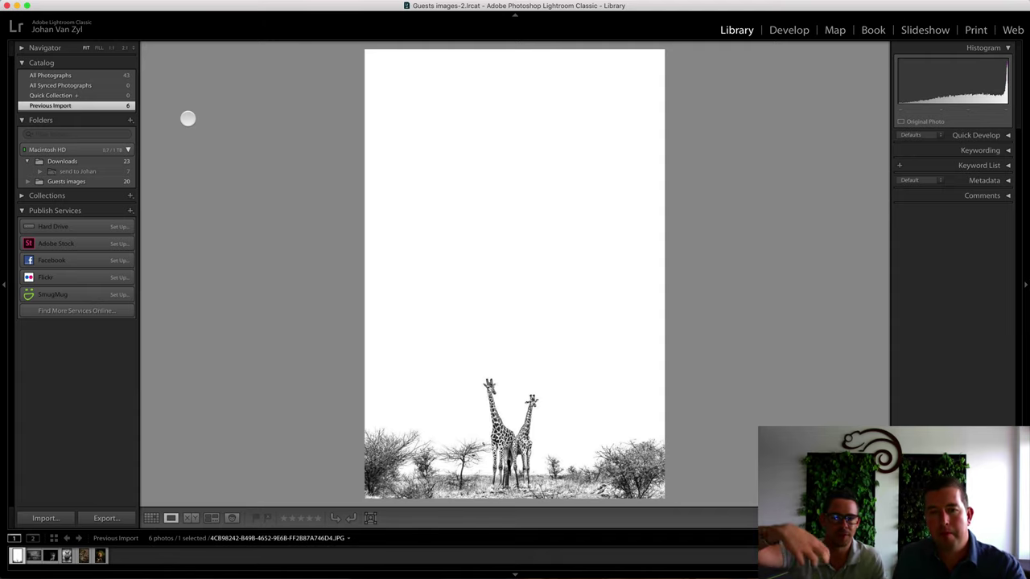
# Tighten the giraffe crop from the top and reposition the giraffes inside it
pyautogui.press('r')
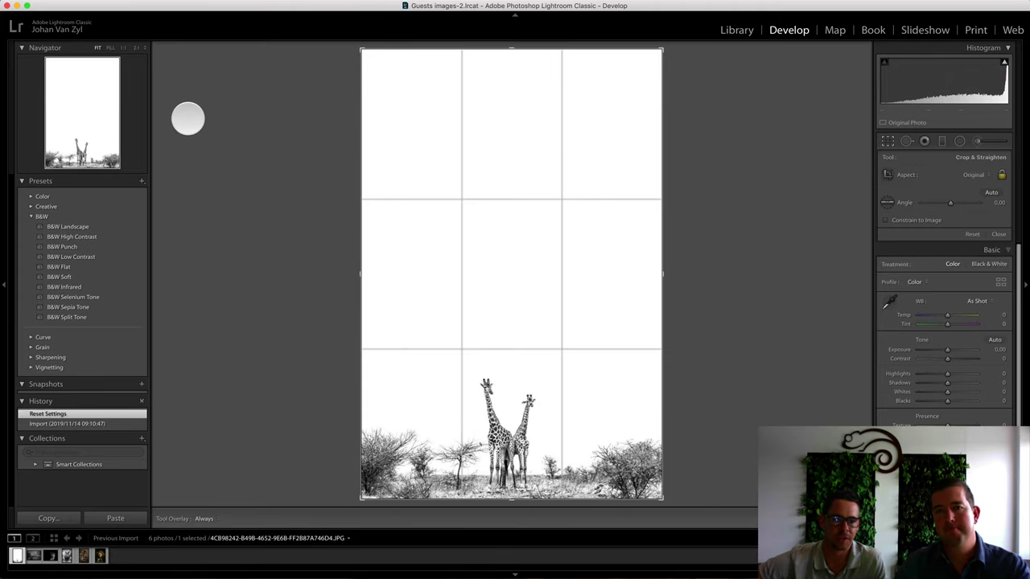
pyautogui.moveTo(507, 48); pyautogui.dragTo(506, 108)
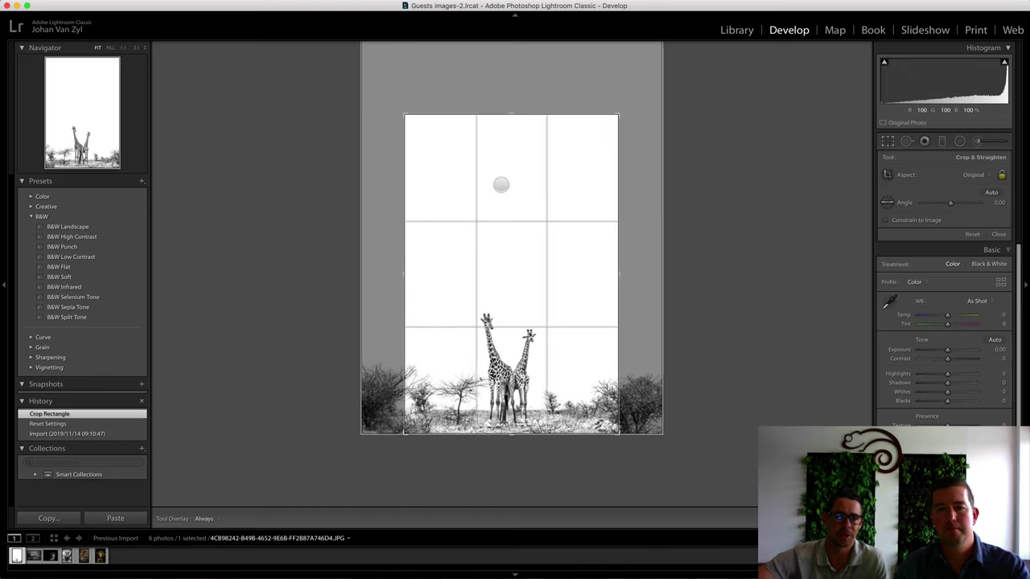
pyautogui.moveTo(502, 186); pyautogui.dragTo(499, 184)
pyautogui.press('Return')
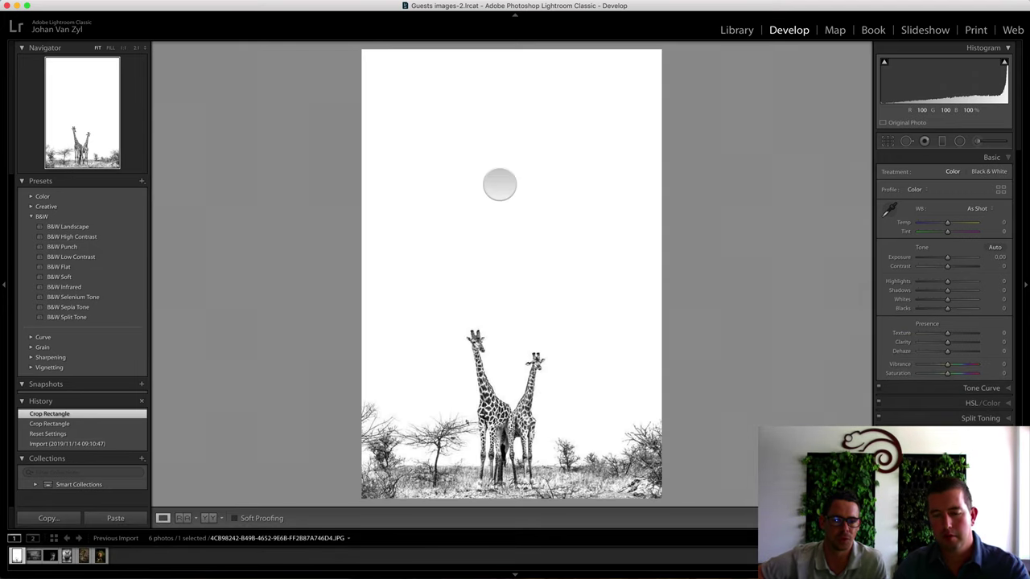
# Recrop the giraffe photo in landscape orientation and preview it full screen
pyautogui.press('r')
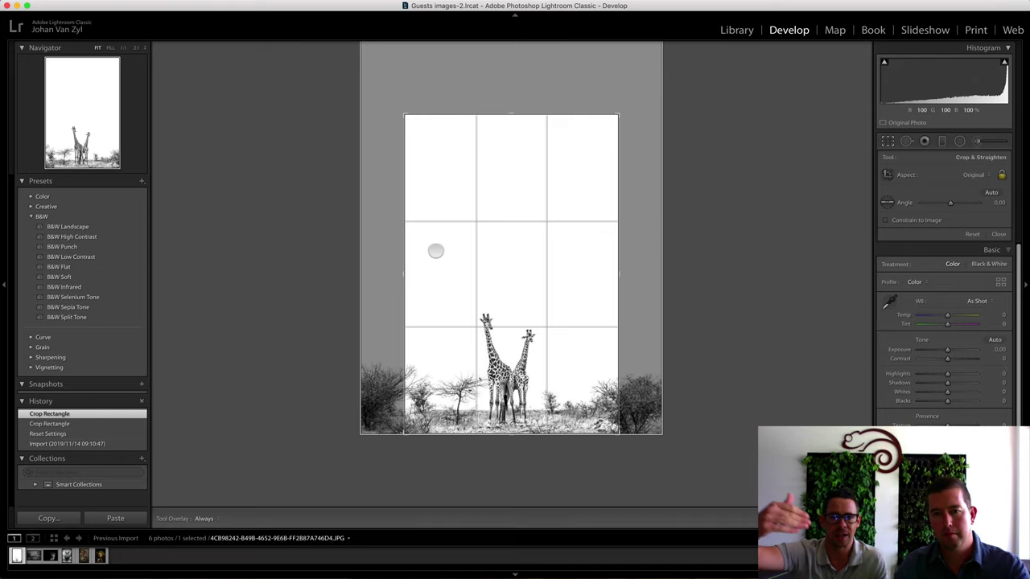
pyautogui.press('x')
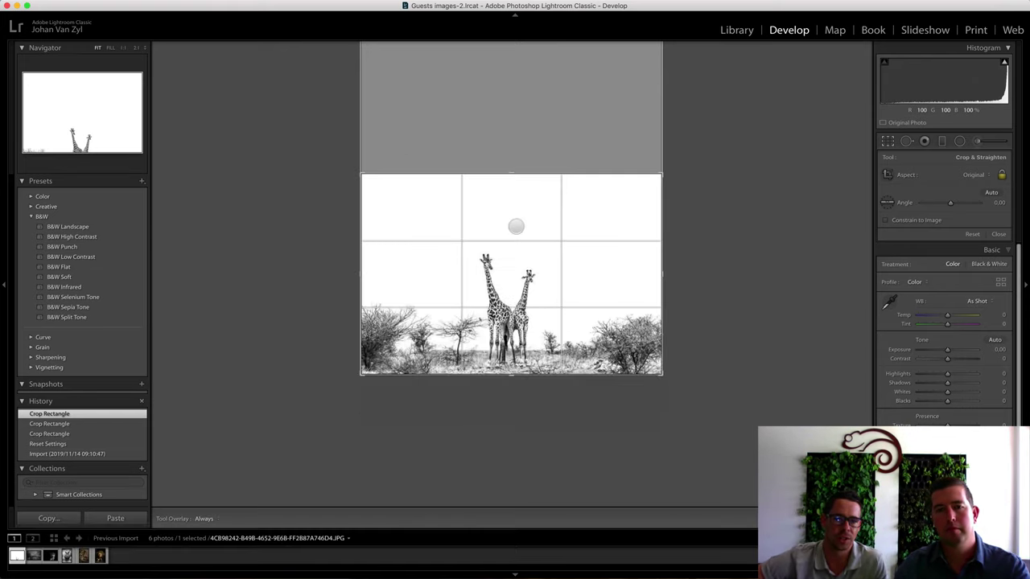
pyautogui.click(516, 226)
pyautogui.press('Return')
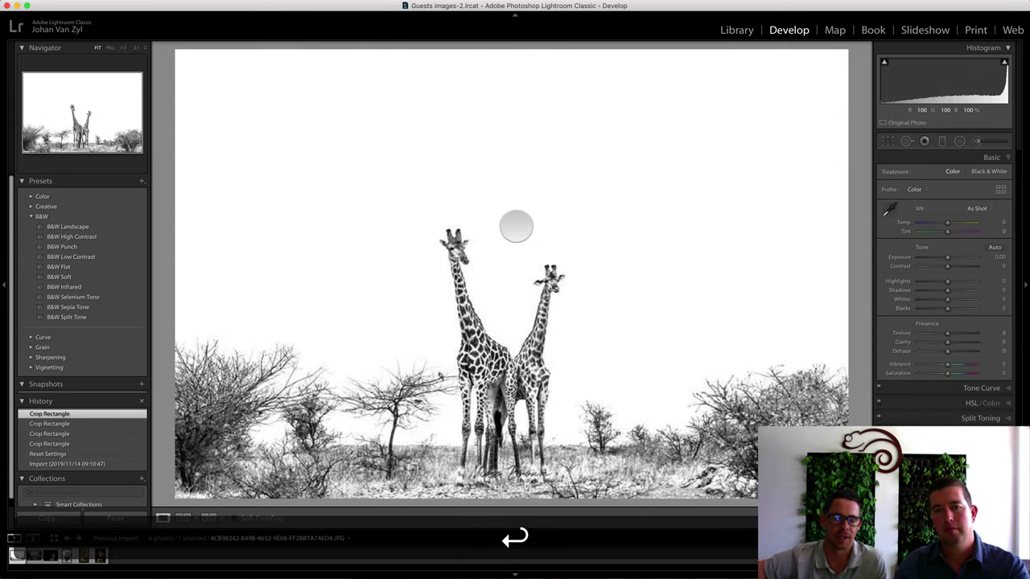
pyautogui.press('f')
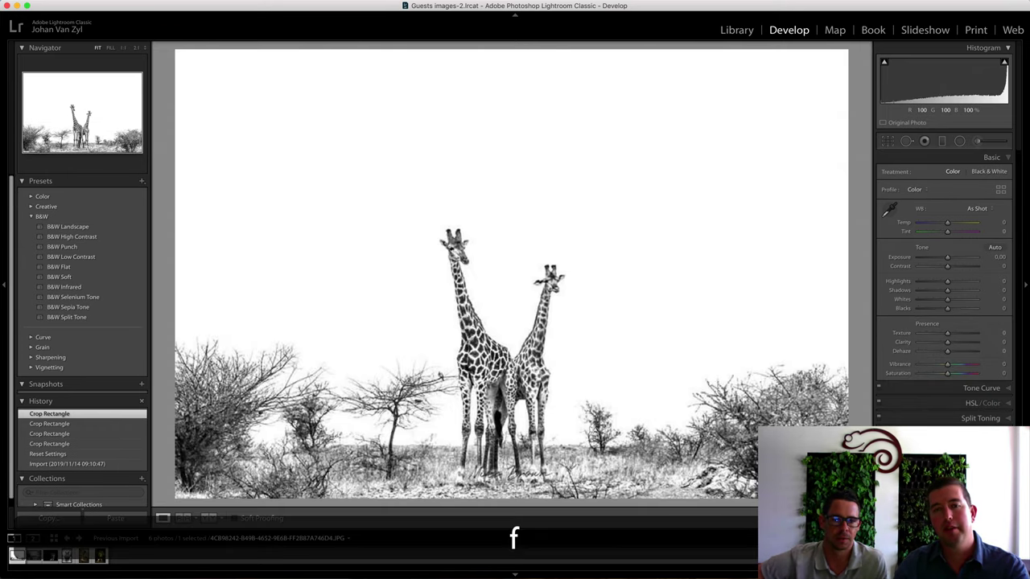
pyautogui.press('f')
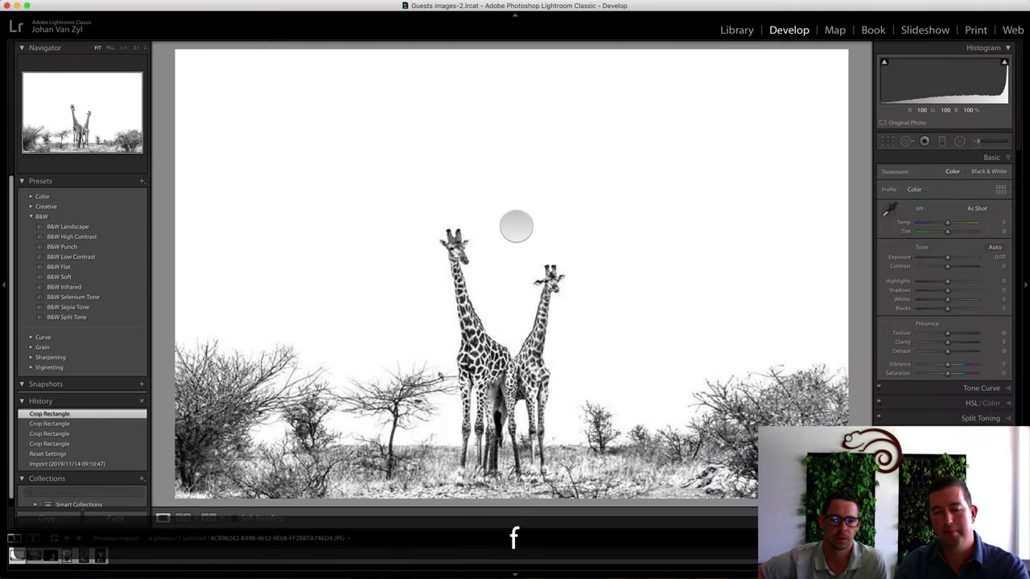
# Recrop the giraffes as a wide portrait frame with white sky above them
pyautogui.press('r')
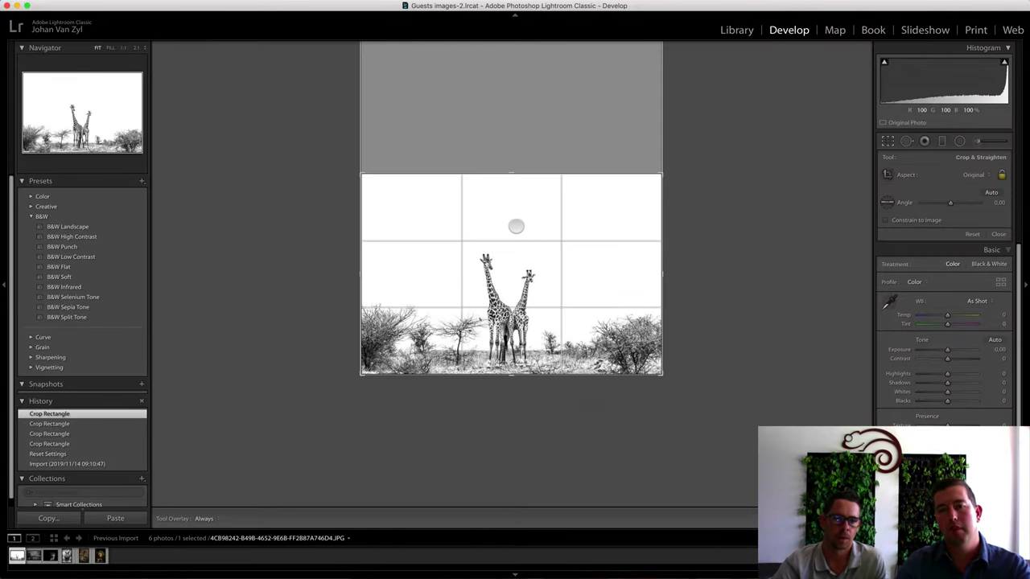
pyautogui.press('Return')
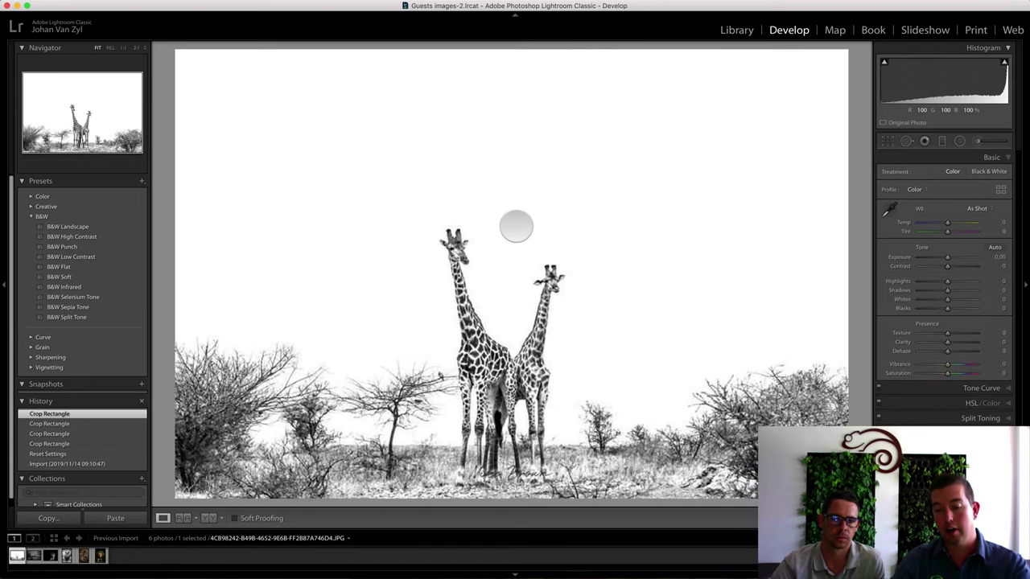
pyautogui.press('r')
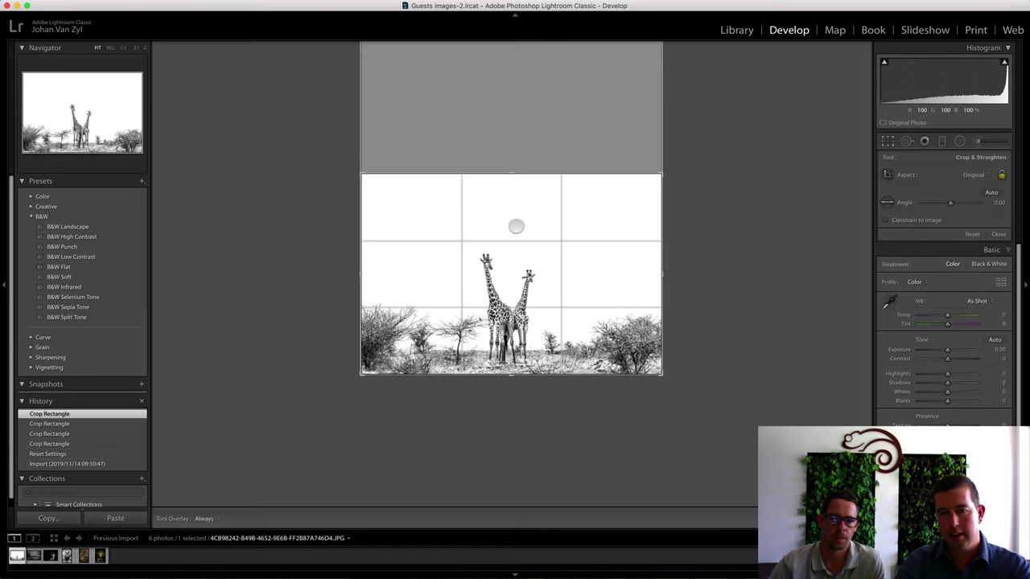
pyautogui.press('x')
pyautogui.moveTo(443, 173); pyautogui.dragTo(402, 120)
pyautogui.moveTo(617, 109); pyautogui.dragTo(697, 49)
pyautogui.press('Return')
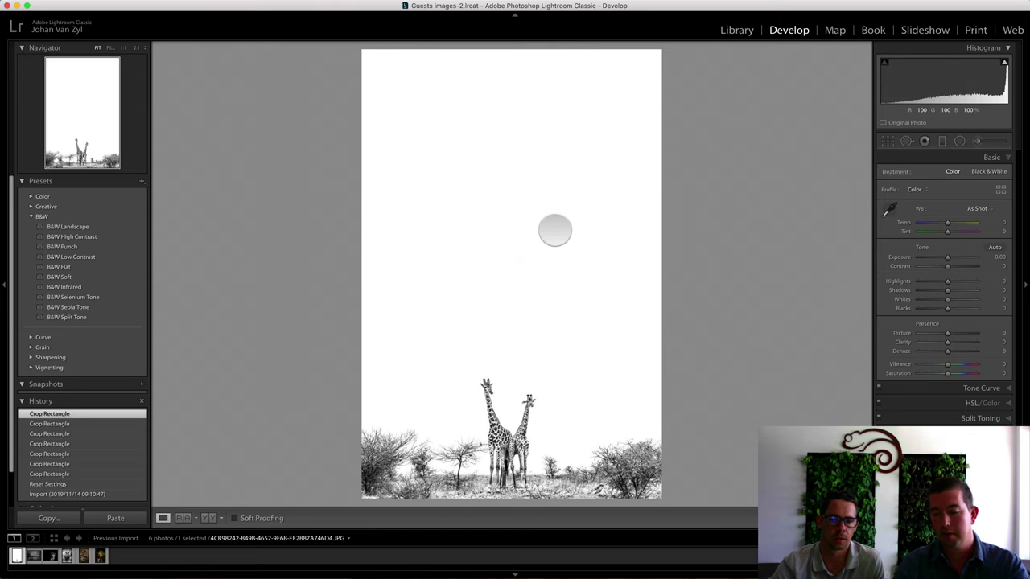
# Move to the elephant waterhole photo and bring up its crop grid
pyautogui.press('Right')
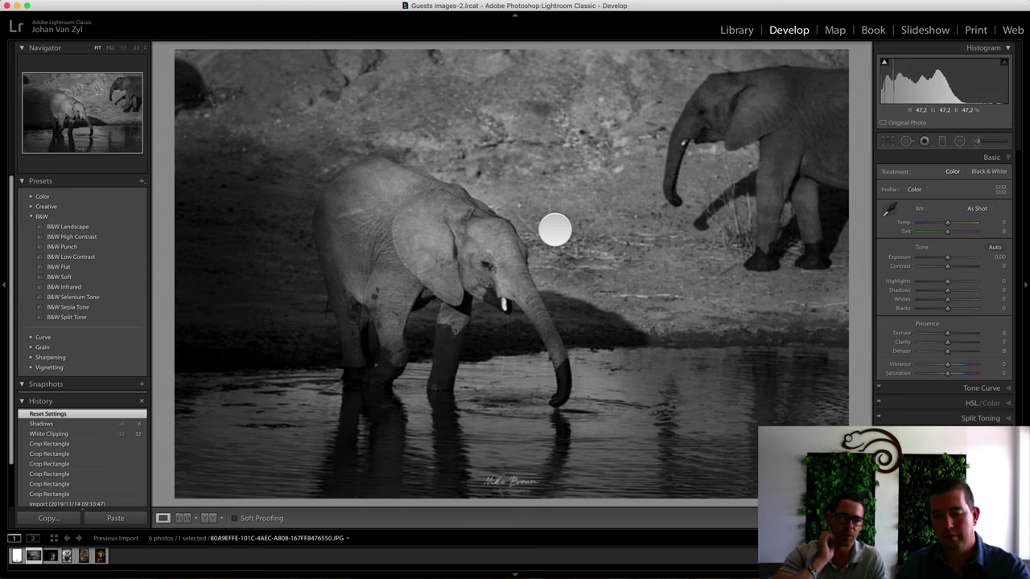
pyautogui.press('r')
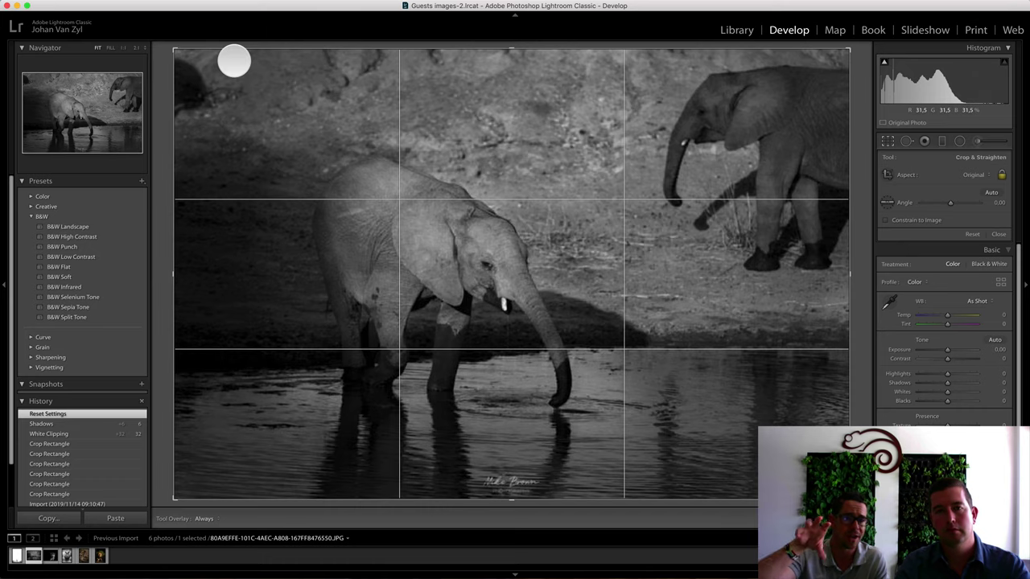
# Tighten the elephant crop from the top-left and shift the elephants lower within it
pyautogui.moveTo(206, 54); pyautogui.dragTo(177, 54)
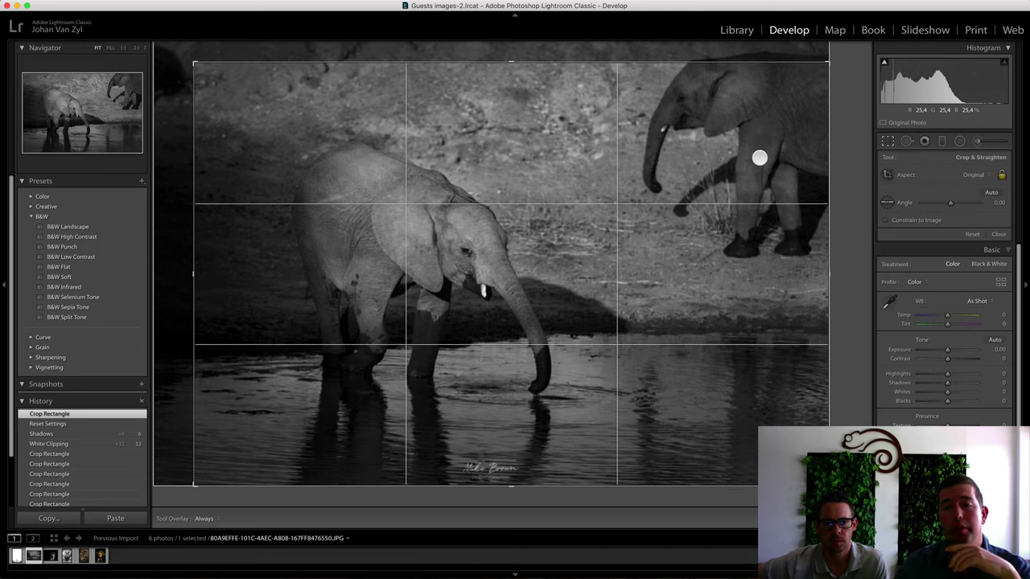
pyautogui.click(635, 201)
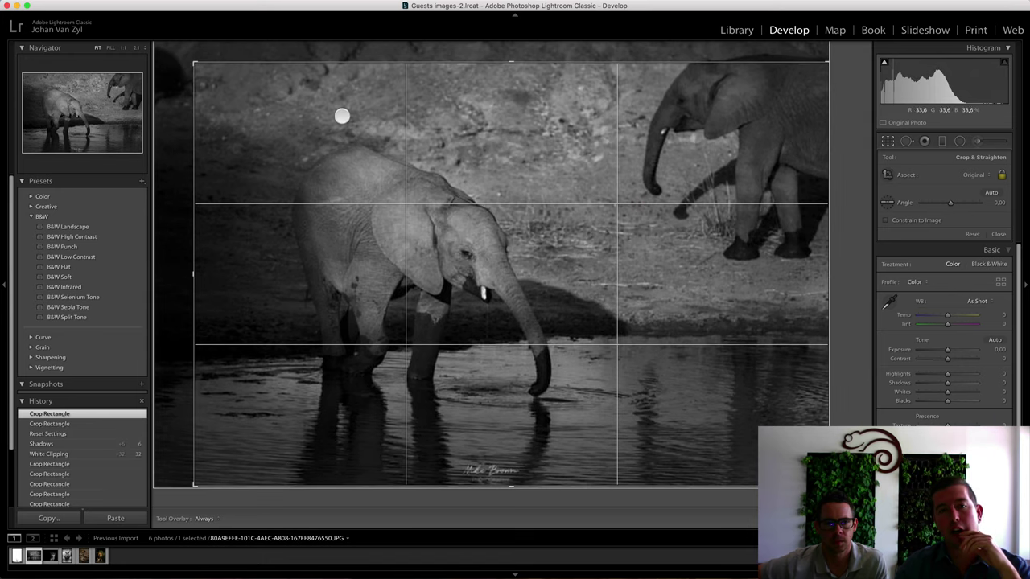
pyautogui.moveTo(432, 154); pyautogui.dragTo(433, 170)
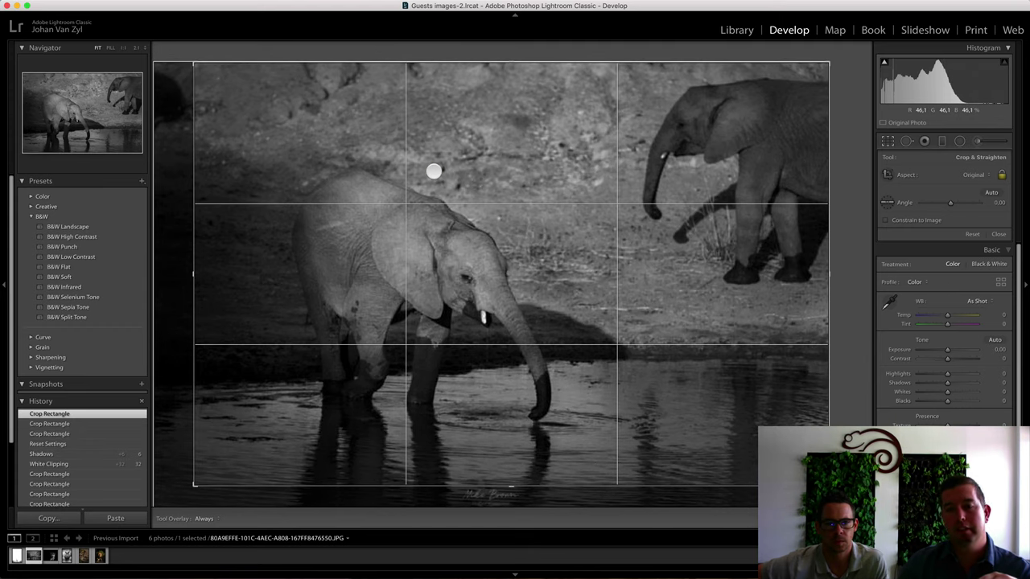
pyautogui.press('Return')
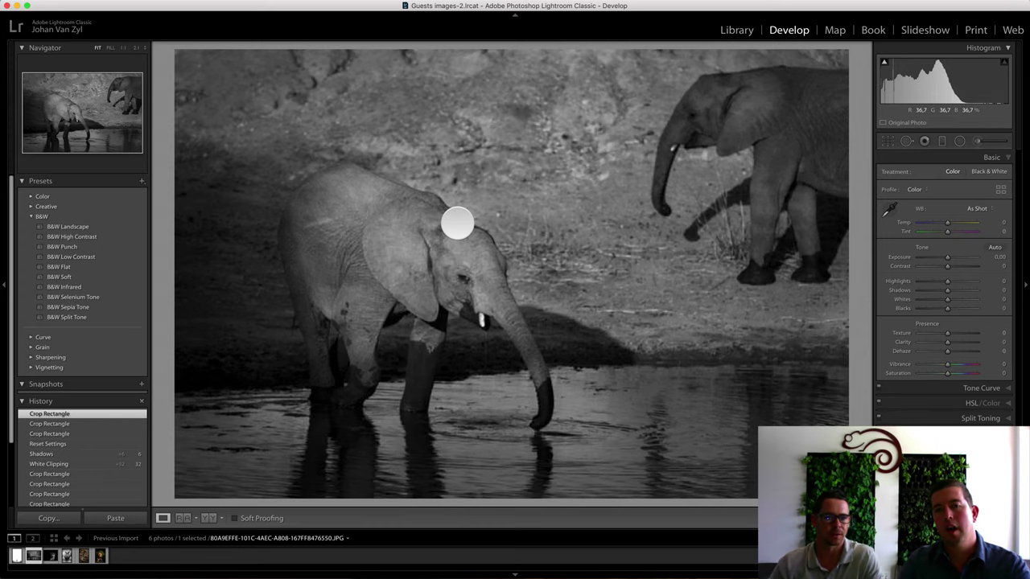
# Crop the elephant photo to a tall portrait of the calf, then advance to the hyena
pyautogui.press('r')
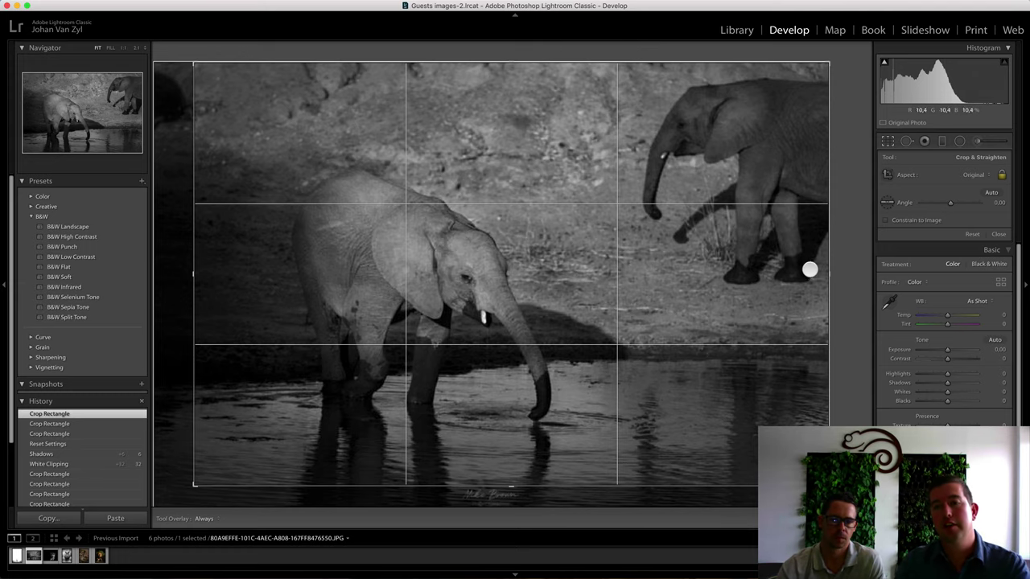
pyautogui.moveTo(827, 272); pyautogui.dragTo(743, 314)
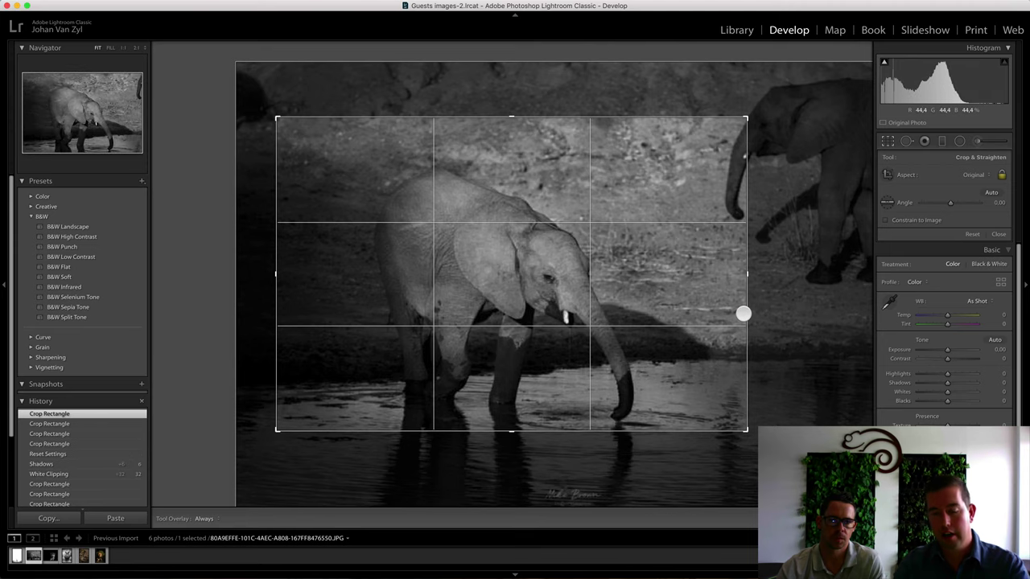
pyautogui.press('x')
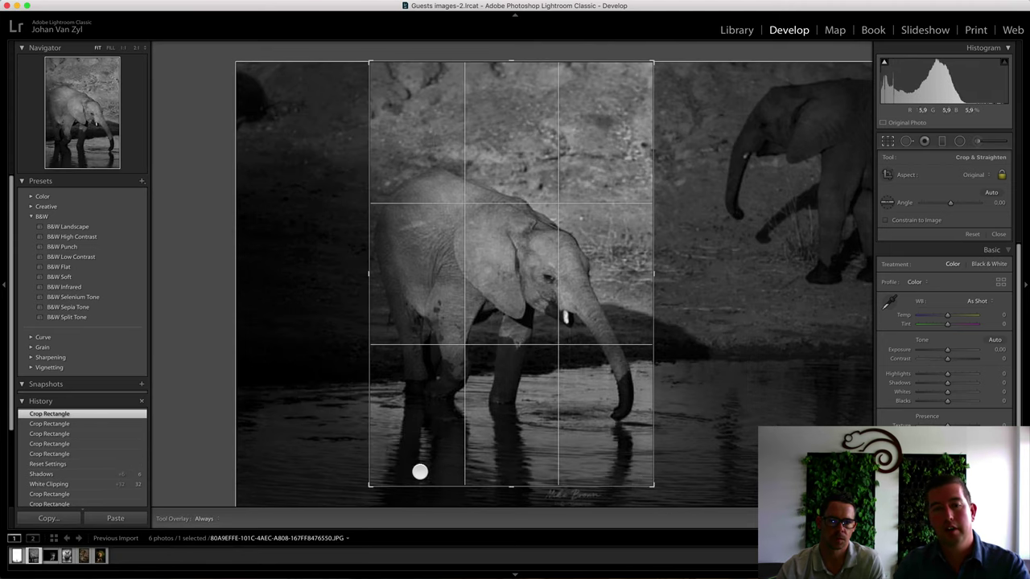
pyautogui.moveTo(367, 485); pyautogui.dragTo(362, 508)
pyautogui.moveTo(591, 297); pyautogui.dragTo(581, 291)
pyautogui.press('Return')
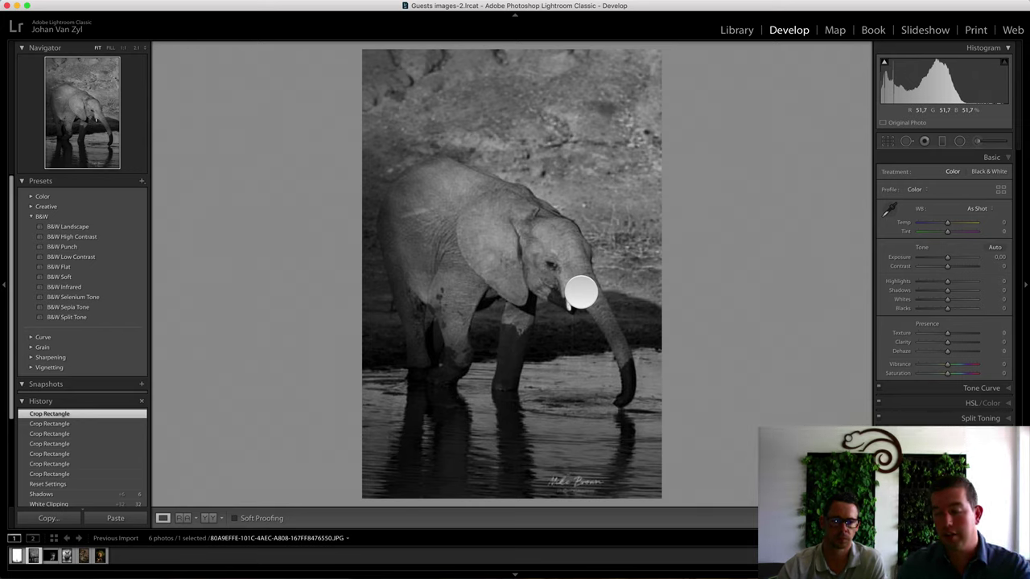
pyautogui.press('Right')
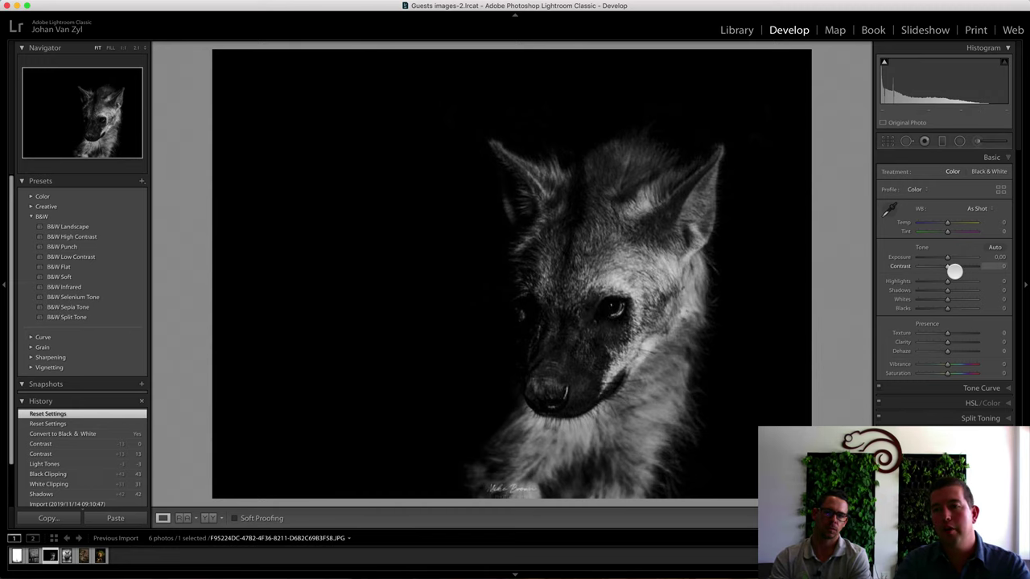
# Raise the hyena's Whites to +40, trying and resetting Contrast and Blacks
pyautogui.moveTo(945, 266); pyautogui.dragTo(956, 267)
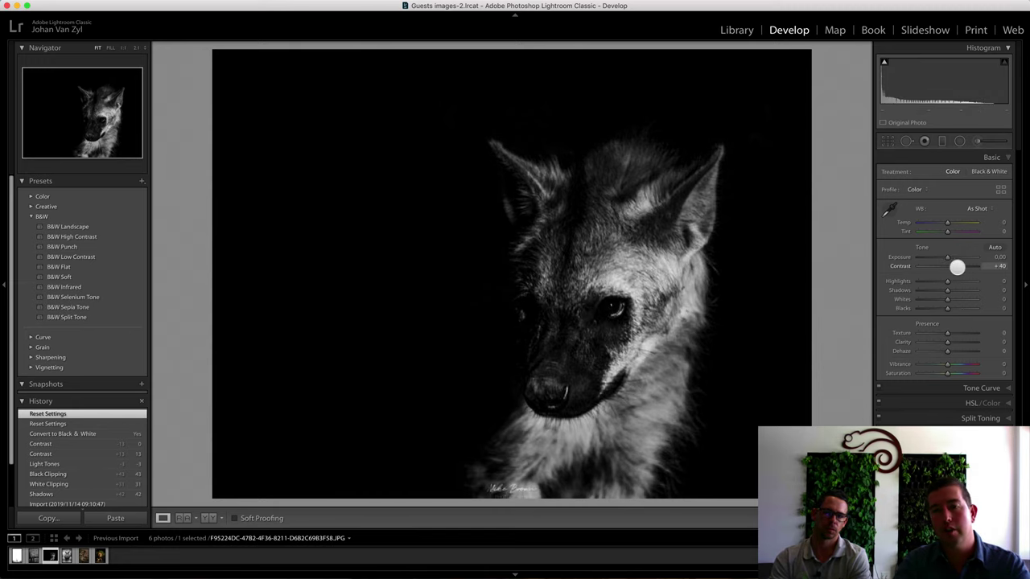
pyautogui.doubleClick(956, 266)
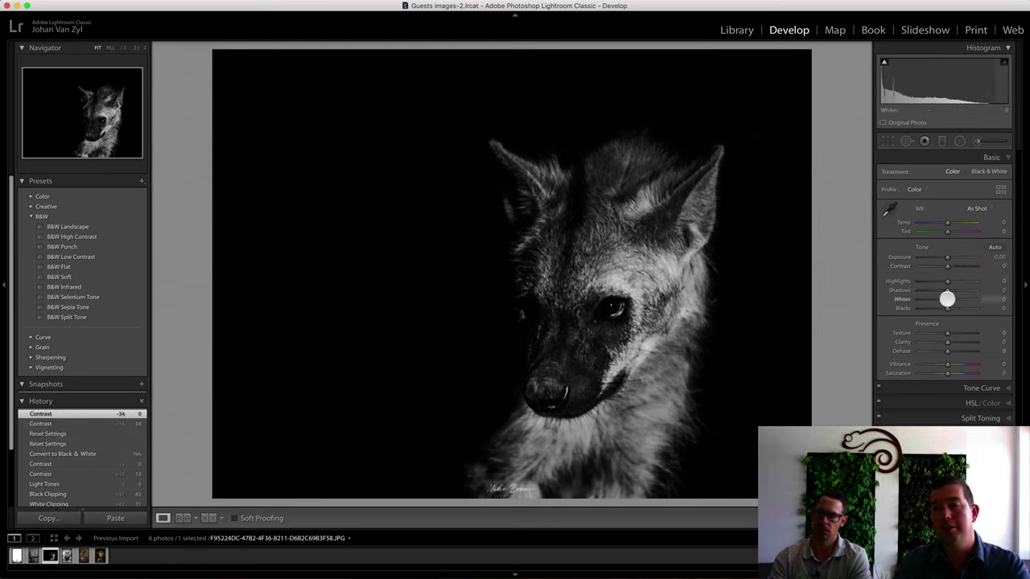
pyautogui.moveTo(943, 300); pyautogui.dragTo(957, 299)
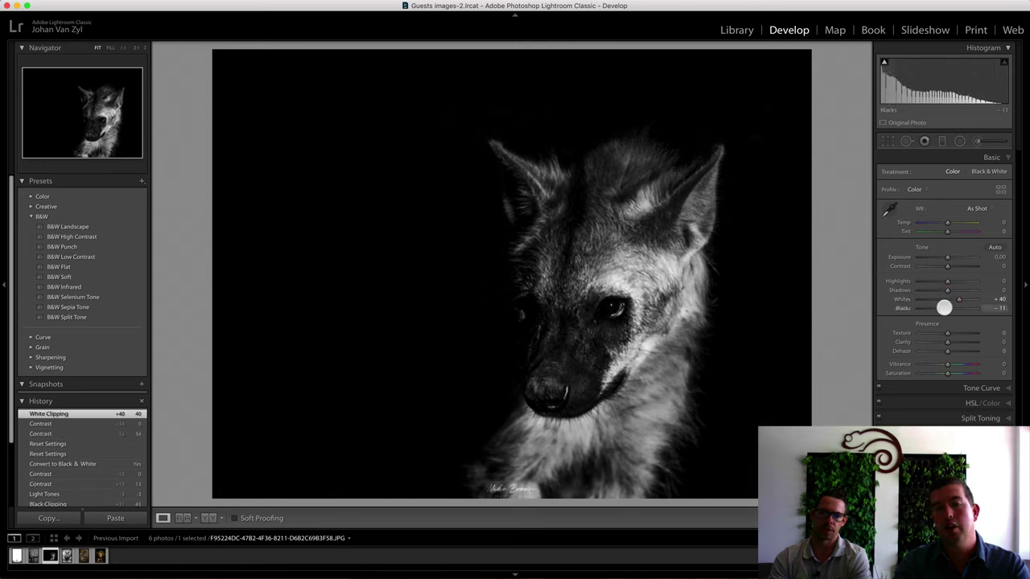
pyautogui.keyDown('shift'); pyautogui.doubleClick(946, 307); pyautogui.keyUp('shift')
pyautogui.doubleClick(947, 307)
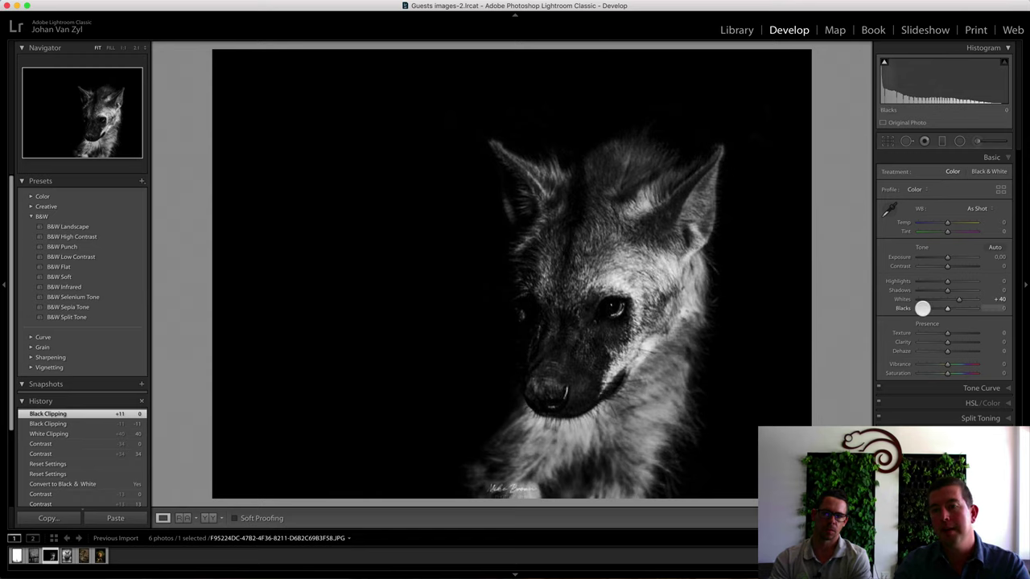
# Lift Shadows to +14 and reset a trial Contrast boost back to 0
pyautogui.moveTo(947, 290); pyautogui.dragTo(951, 291)
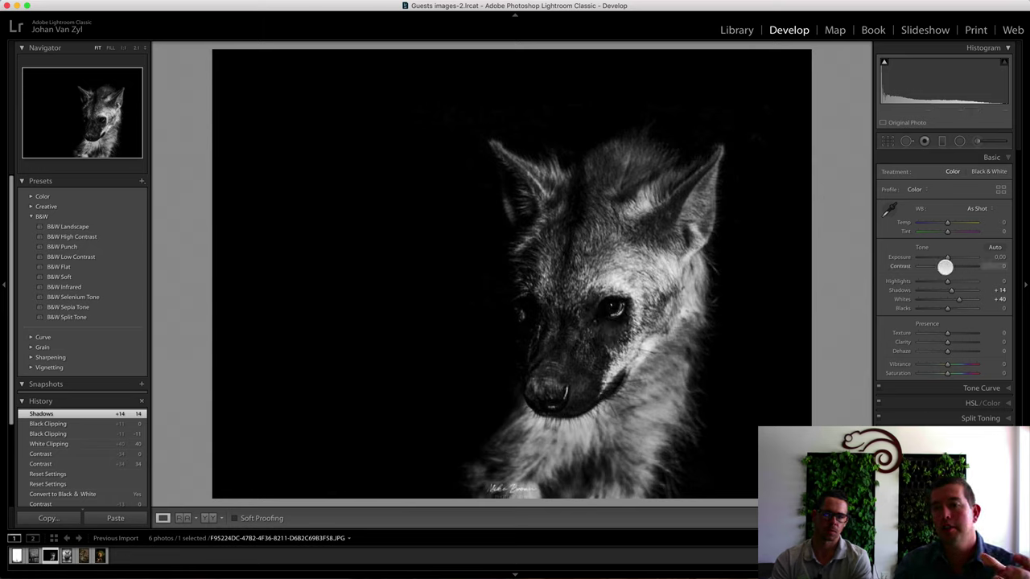
pyautogui.moveTo(944, 266); pyautogui.dragTo(951, 266)
pyautogui.doubleClick(951, 267)
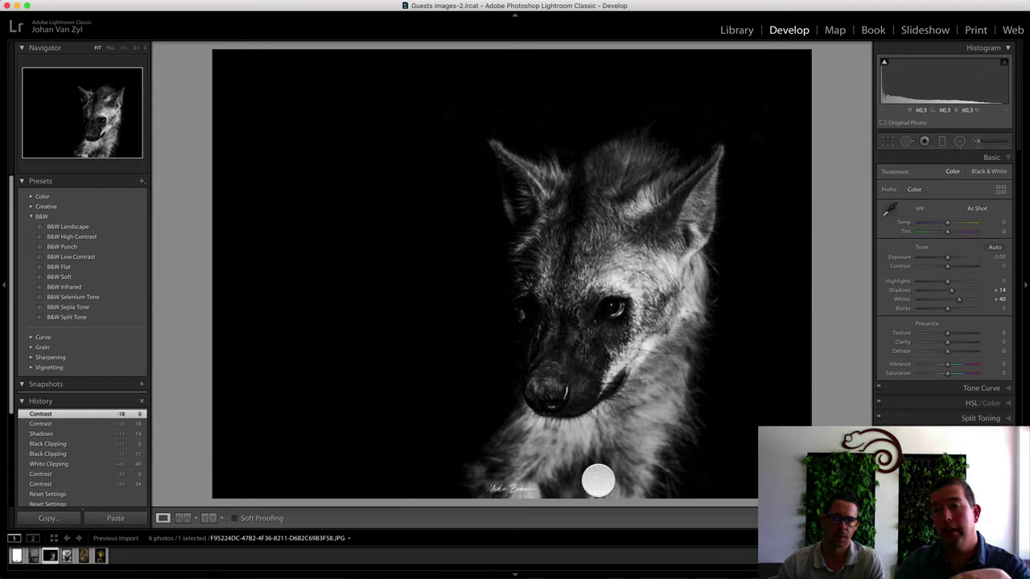
# Add a radial filter over the hyena, feathered to 66, checking its mask overlay
pyautogui.click(959, 140)
pyautogui.moveTo(549, 435); pyautogui.dragTo(738, 124)
pyautogui.moveTo(595, 376); pyautogui.dragTo(625, 310)
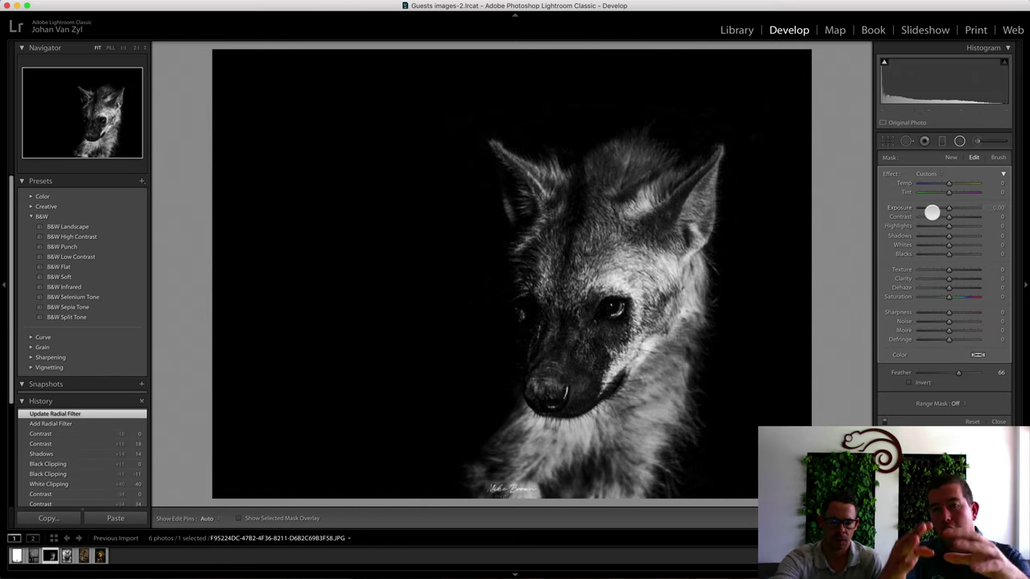
pyautogui.press('o')
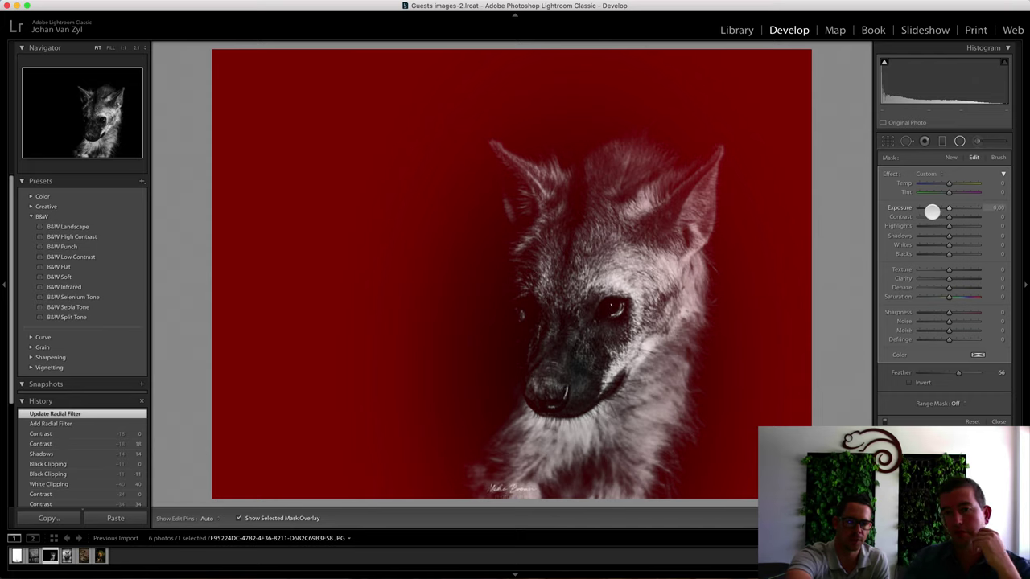
pyautogui.click(930, 211)
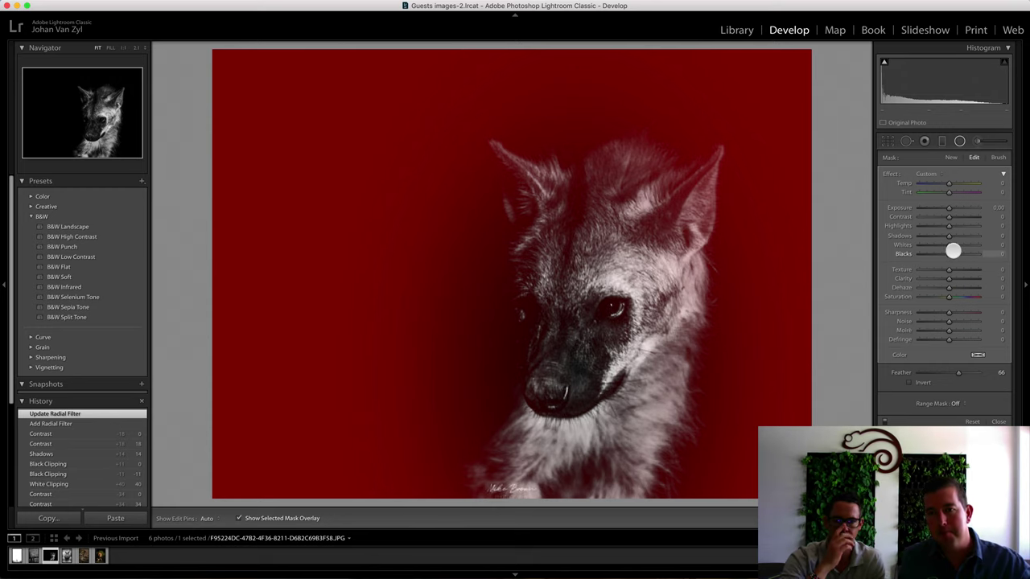
pyautogui.moveTo(953, 251); pyautogui.dragTo(952, 251)
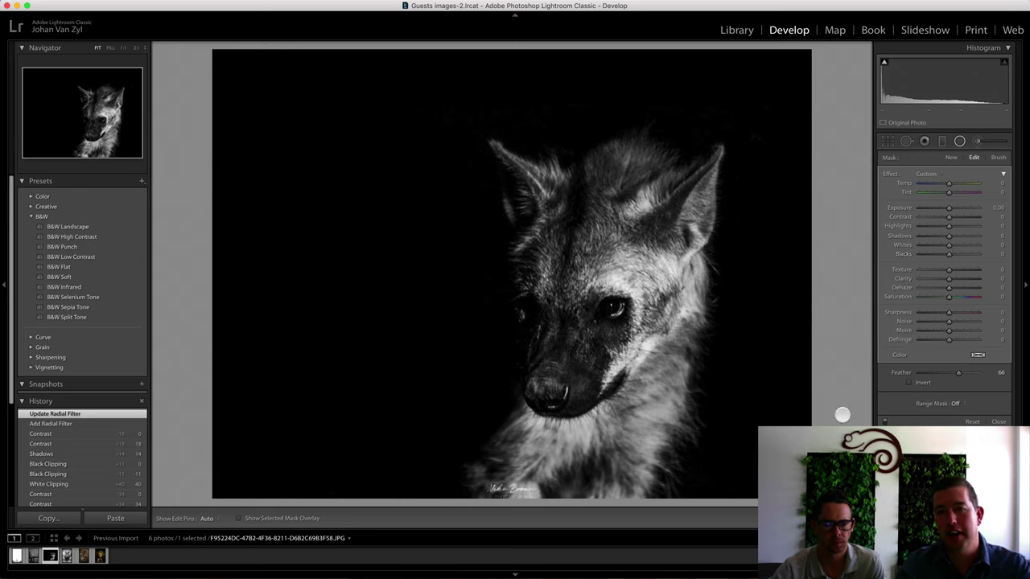
pyautogui.click(959, 142)
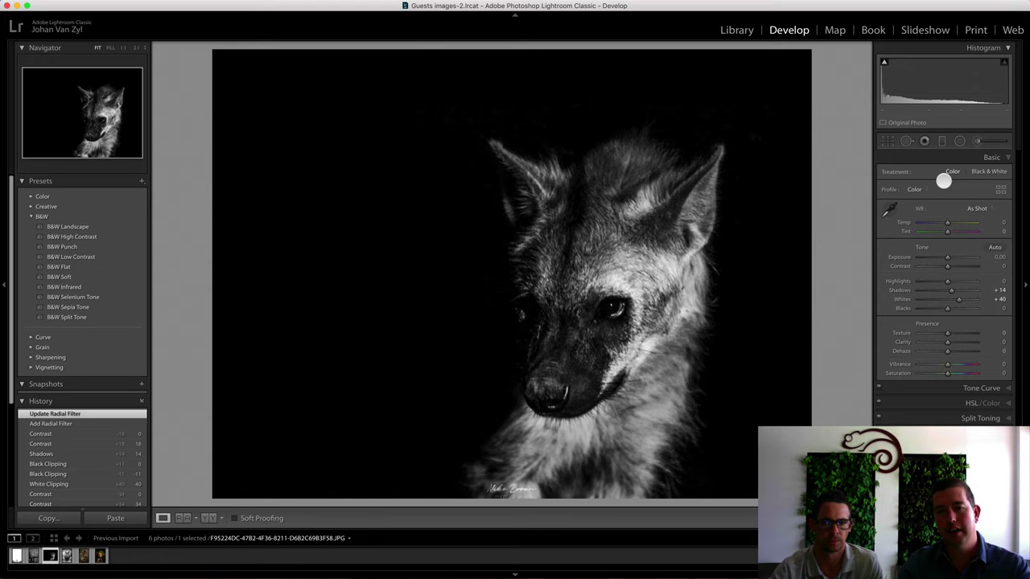
# Advance to the zoom-blurred black-and-white rhino photo
pyautogui.press('Right')
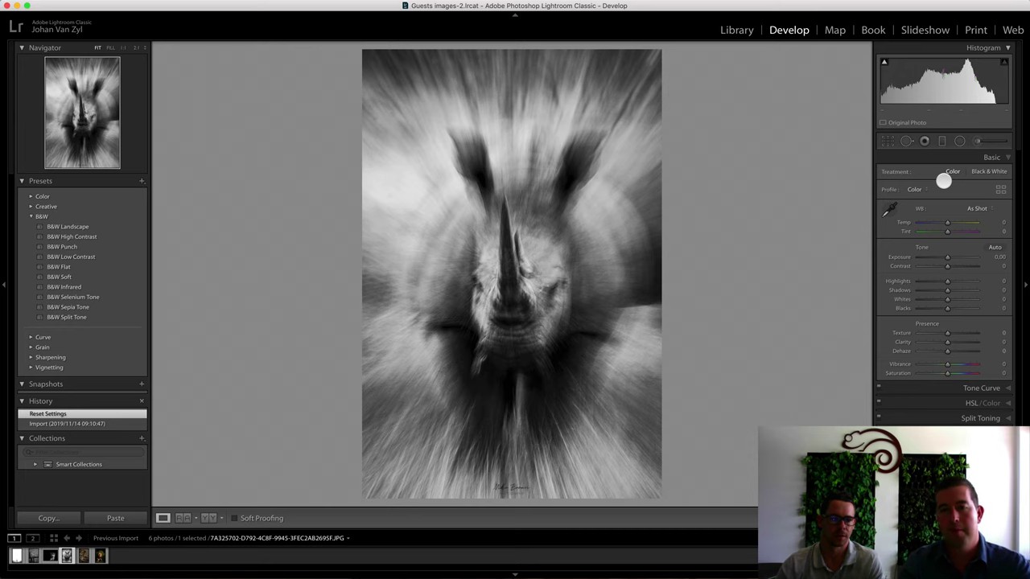
# Open the lion cub photo and set Exposure to +1.05 and Whites to +30
pyautogui.press('Right')
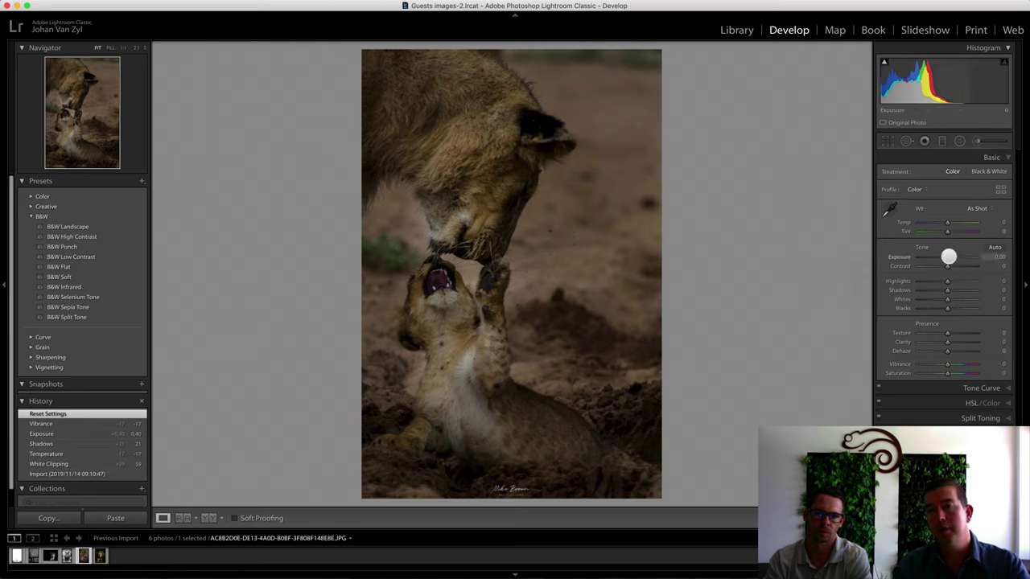
pyautogui.moveTo(948, 256); pyautogui.dragTo(956, 257)
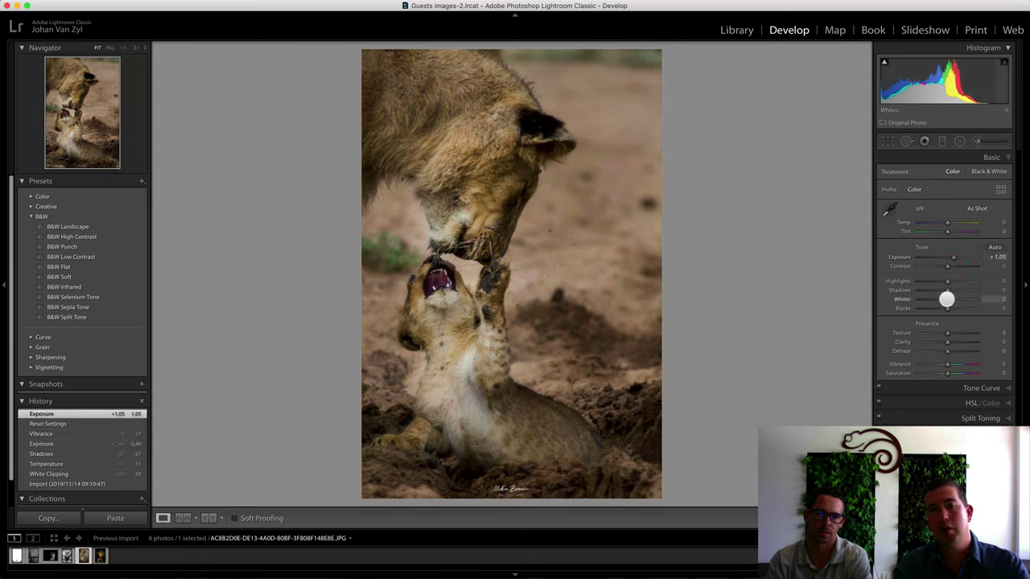
pyautogui.moveTo(949, 300); pyautogui.dragTo(955, 298)
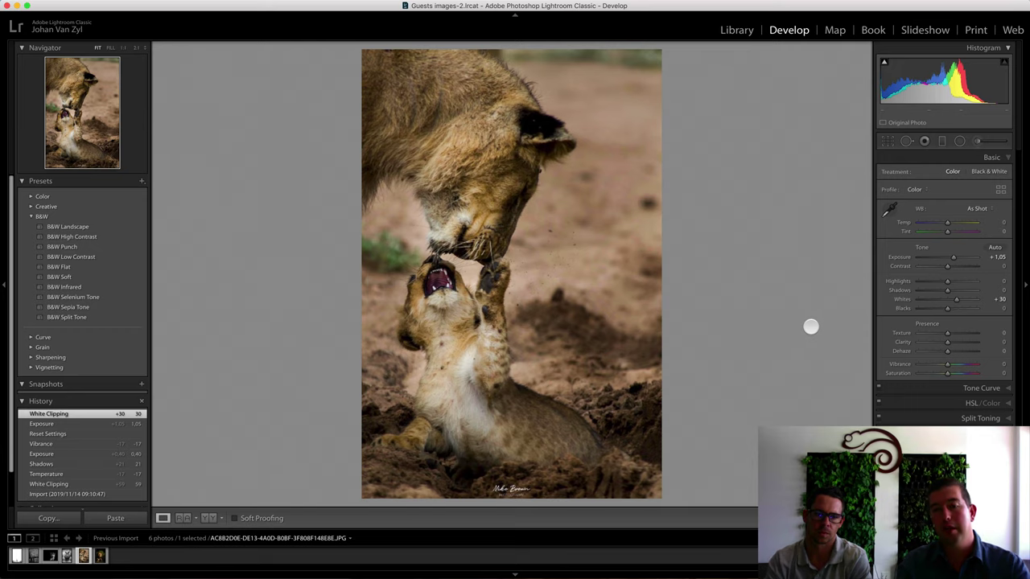
# Compare Before/After, then set Exposure +1.20, Temp -4 and Vibrance -10
pyautogui.press('\\')
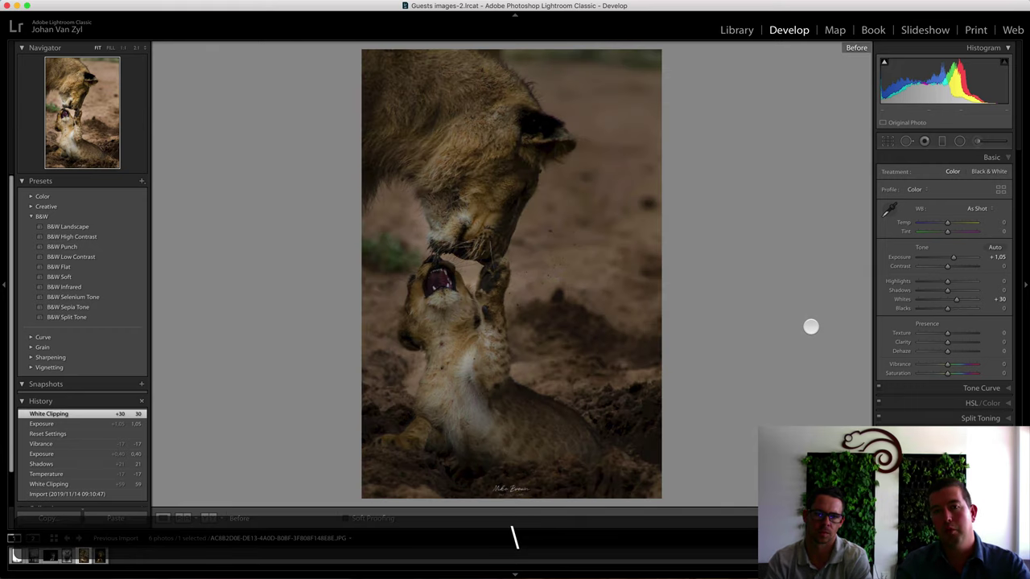
pyautogui.press('\\')
pyautogui.press('\\')
pyautogui.press('\\')
pyautogui.press('\\')
pyautogui.press('\\')
pyautogui.press('\\')
pyautogui.press('\\')
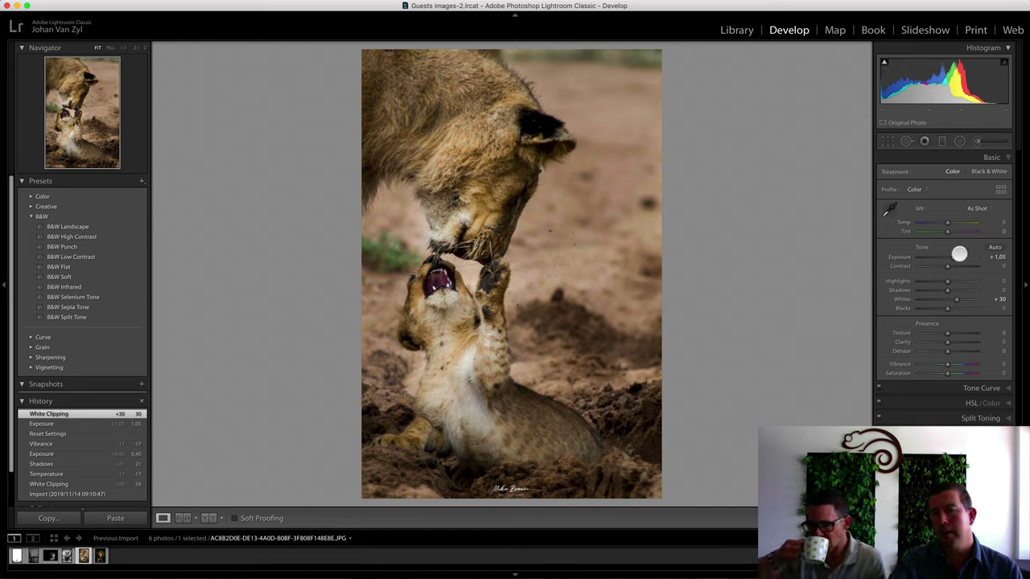
pyautogui.moveTo(952, 257); pyautogui.dragTo(951, 261)
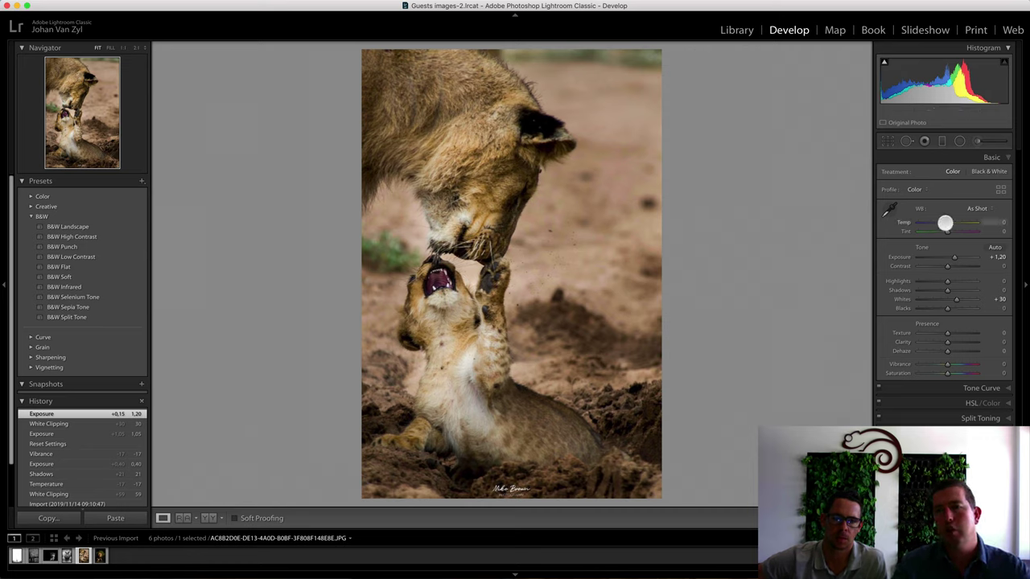
pyautogui.moveTo(945, 223); pyautogui.dragTo(941, 223)
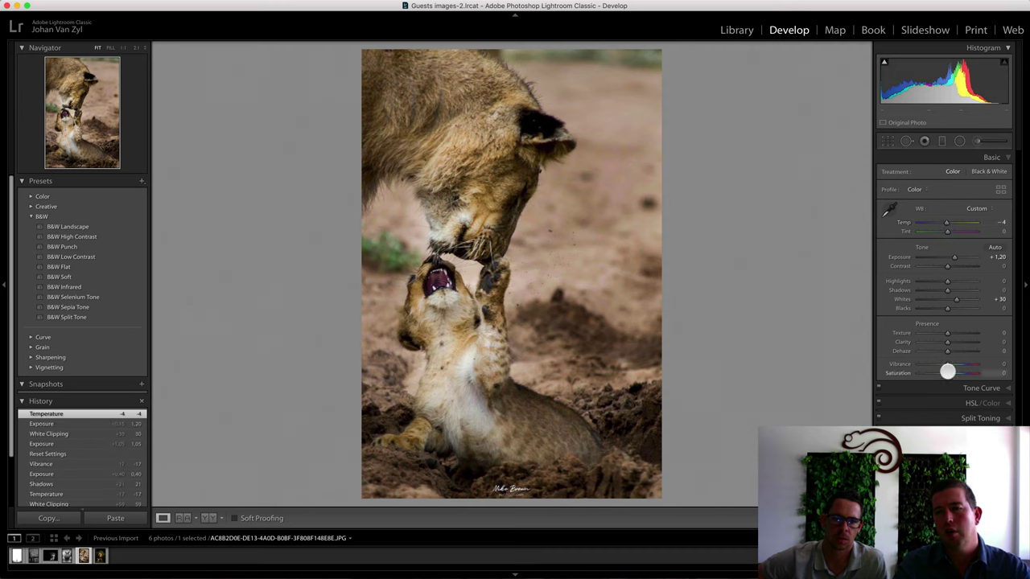
pyautogui.moveTo(946, 363); pyautogui.dragTo(944, 363)
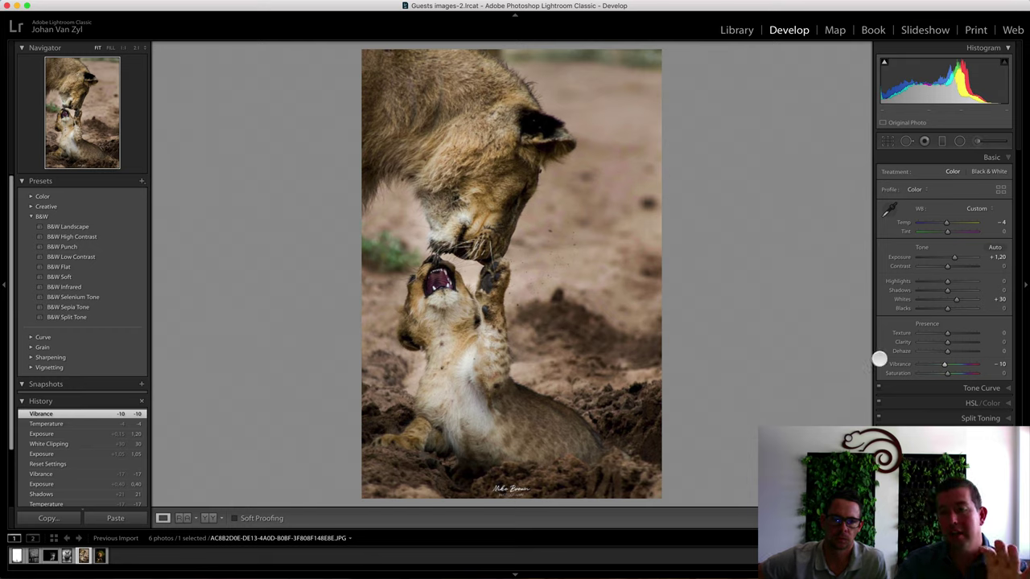
# Add a post-crop vignette with Amount -22 and Midpoint 21
pyautogui.click(989, 480)
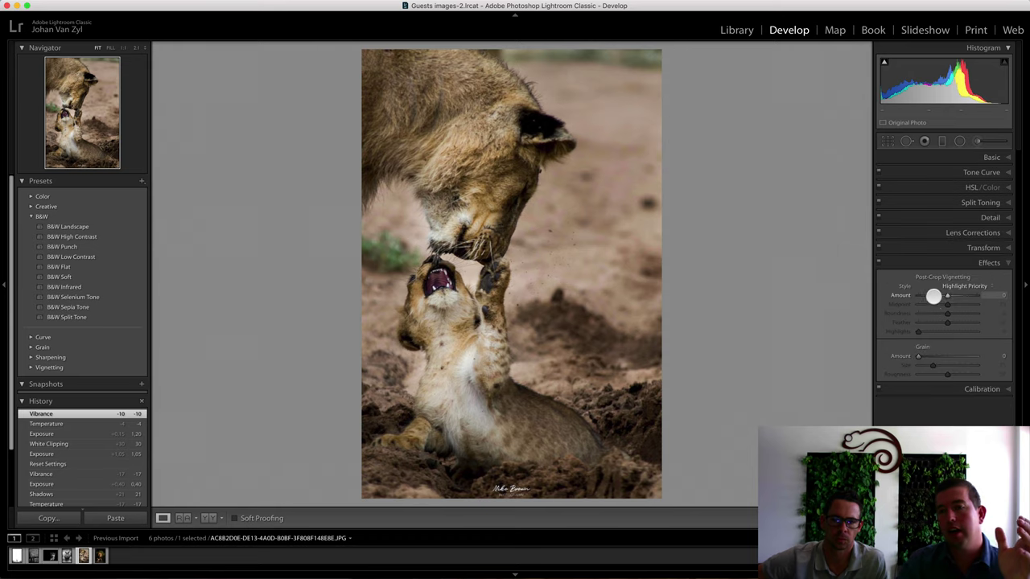
pyautogui.moveTo(947, 296); pyautogui.dragTo(912, 303)
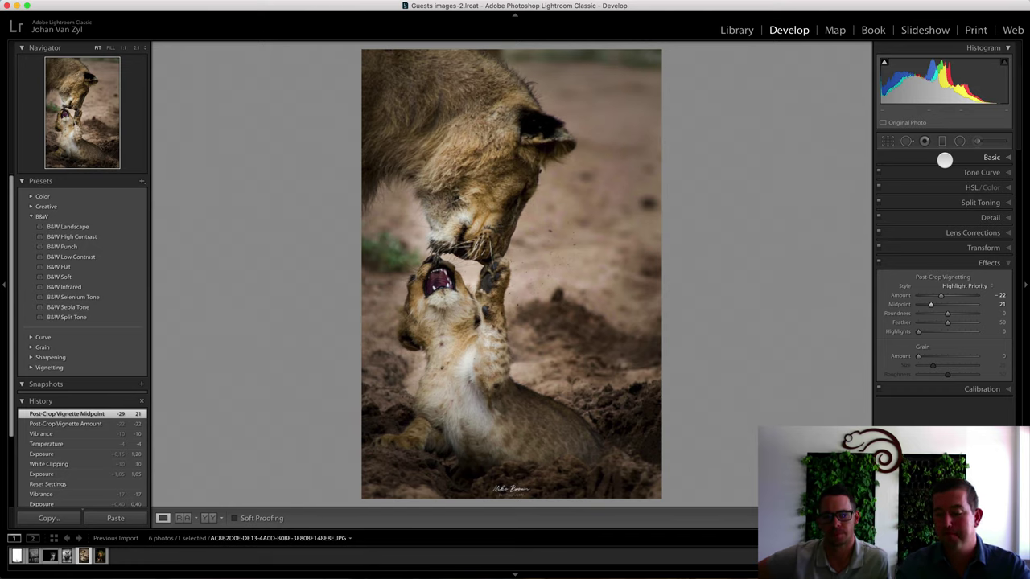
# Move to the male lion photo and start Crop & Straighten on it
pyautogui.press('Right')
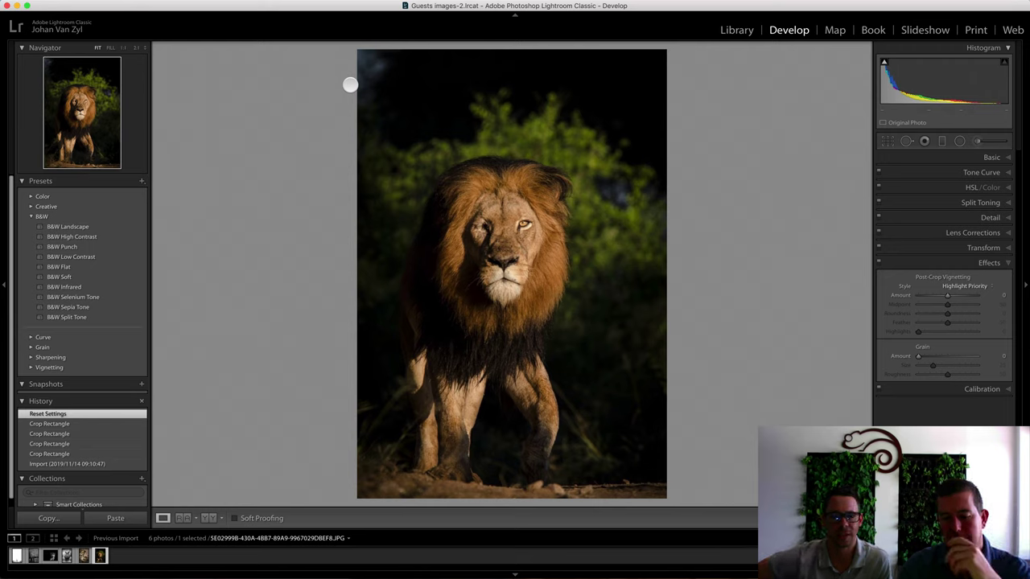
pyautogui.press('r')
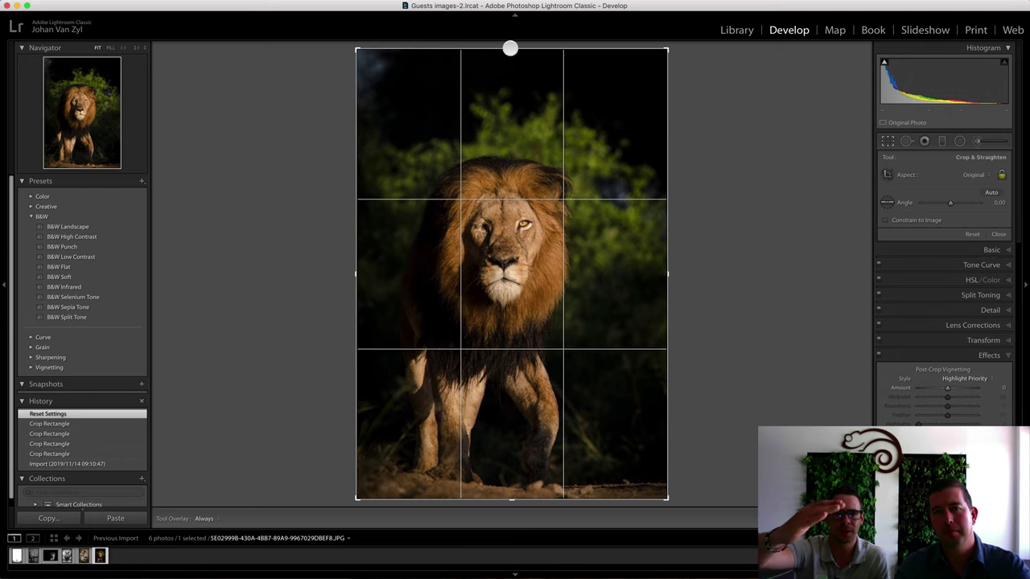
# Lower the top crop edge, reposition the lion in the frame, and apply the crop
pyautogui.moveTo(507, 49); pyautogui.dragTo(525, 74)
pyautogui.moveTo(547, 143); pyautogui.dragTo(548, 143)
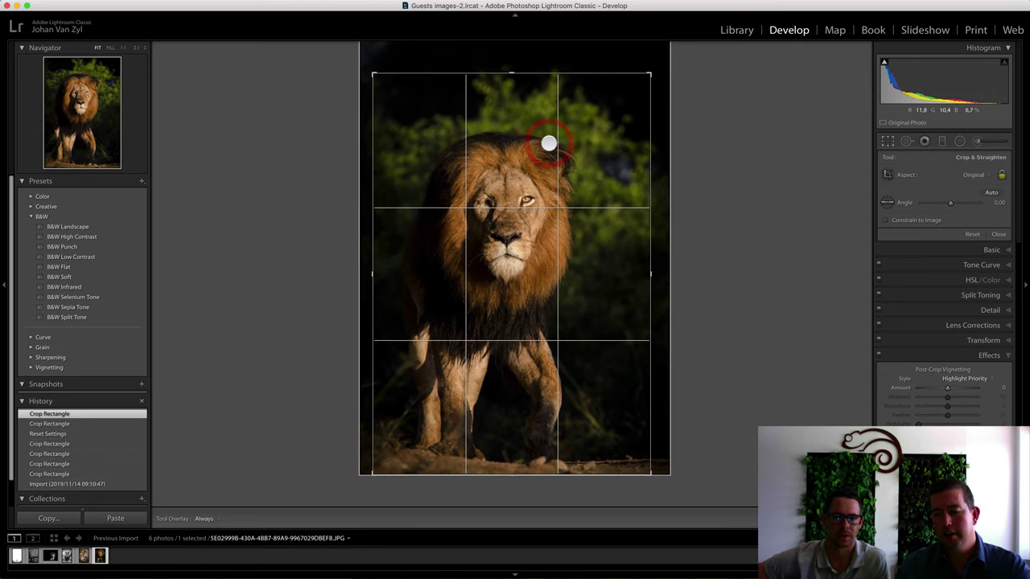
pyautogui.press('Return')
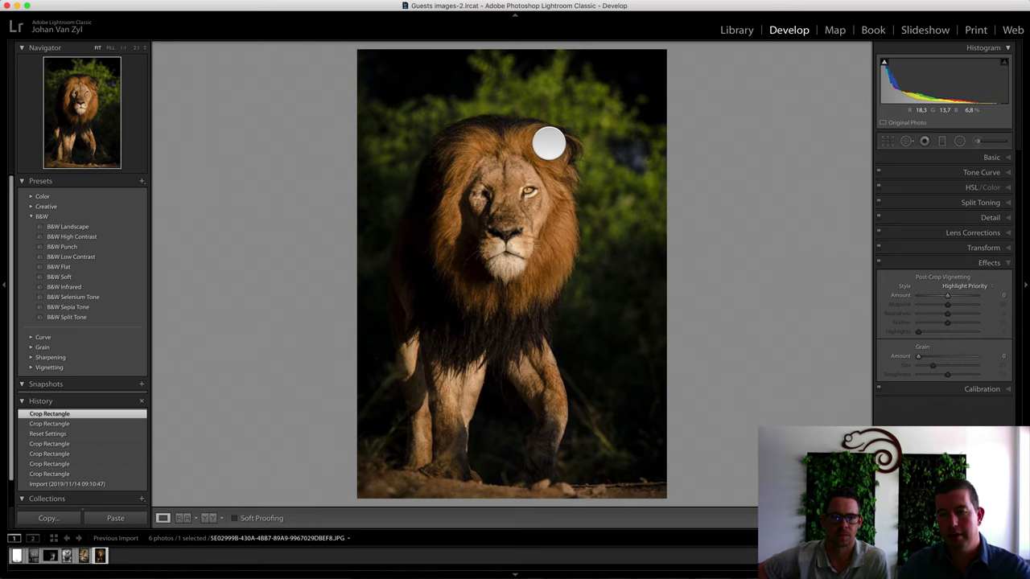
# Refine the crop by lowering the top edge further and shifting the photo right, then apply
pyautogui.press('r')
pyautogui.moveTo(512, 73); pyautogui.dragTo(512, 83)
pyautogui.moveTo(527, 125); pyautogui.dragTo(547, 177)
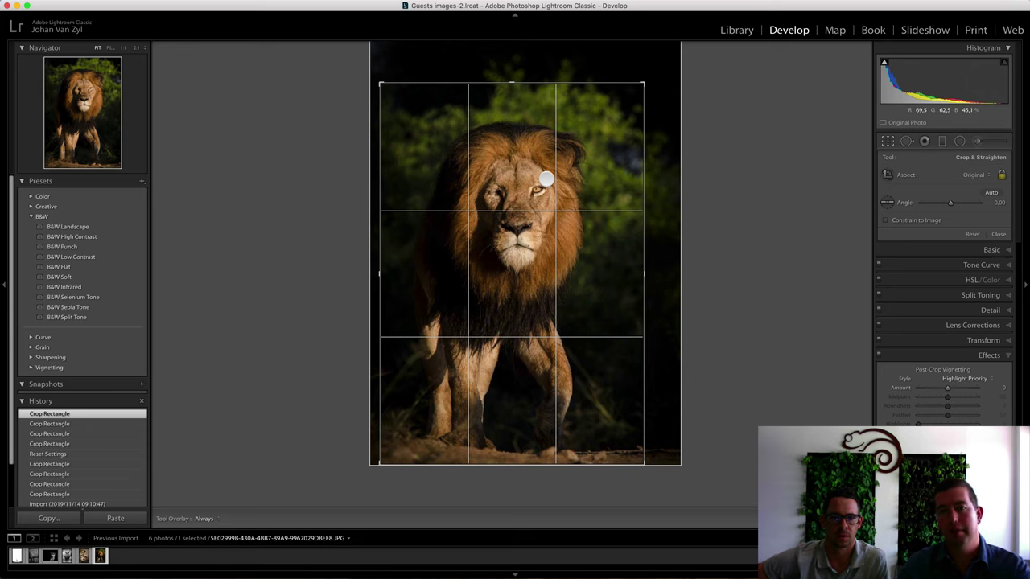
pyautogui.press('Return')
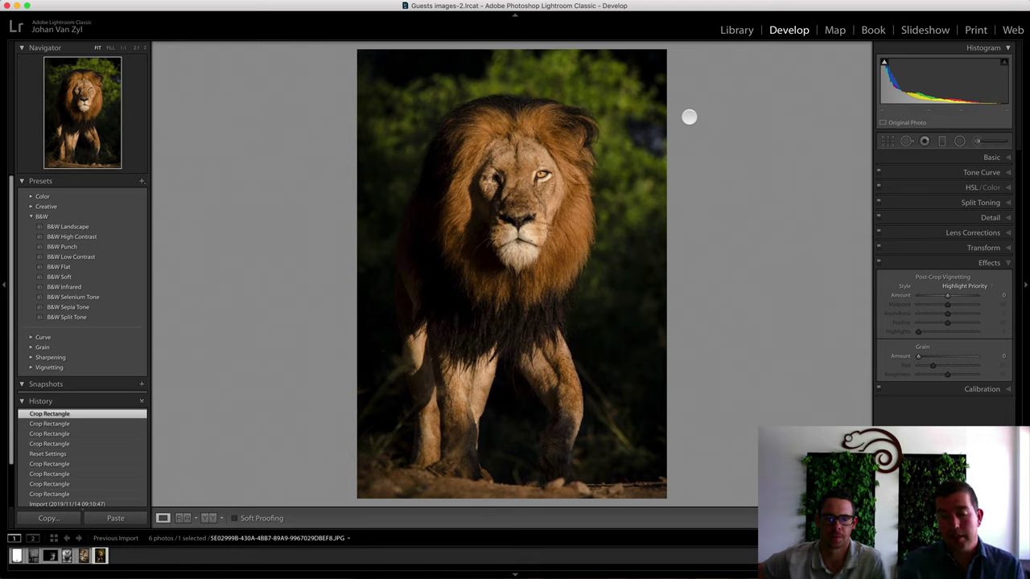
# Switch to the Library Grid view to see all six previously imported photos
pyautogui.press('g')
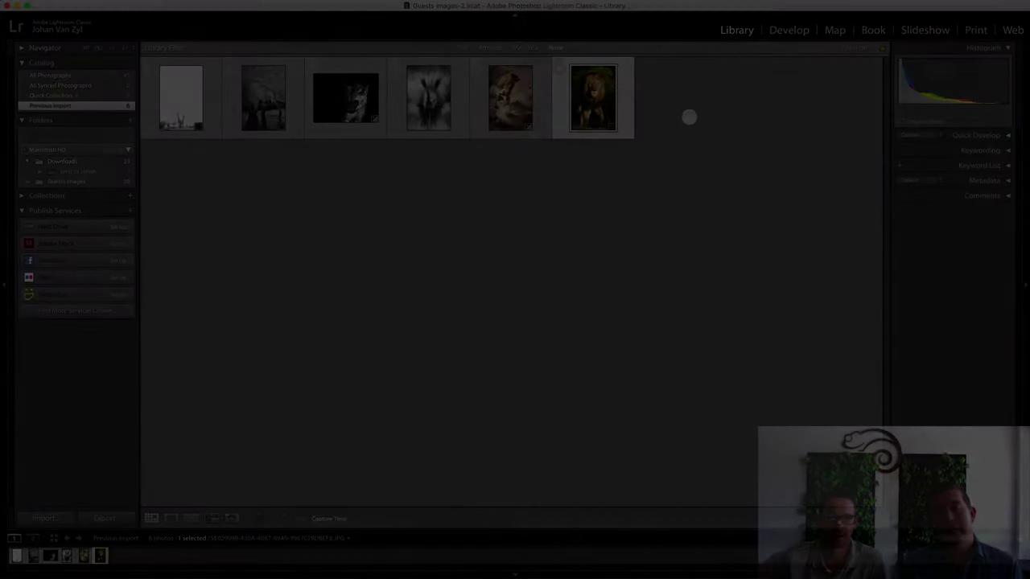